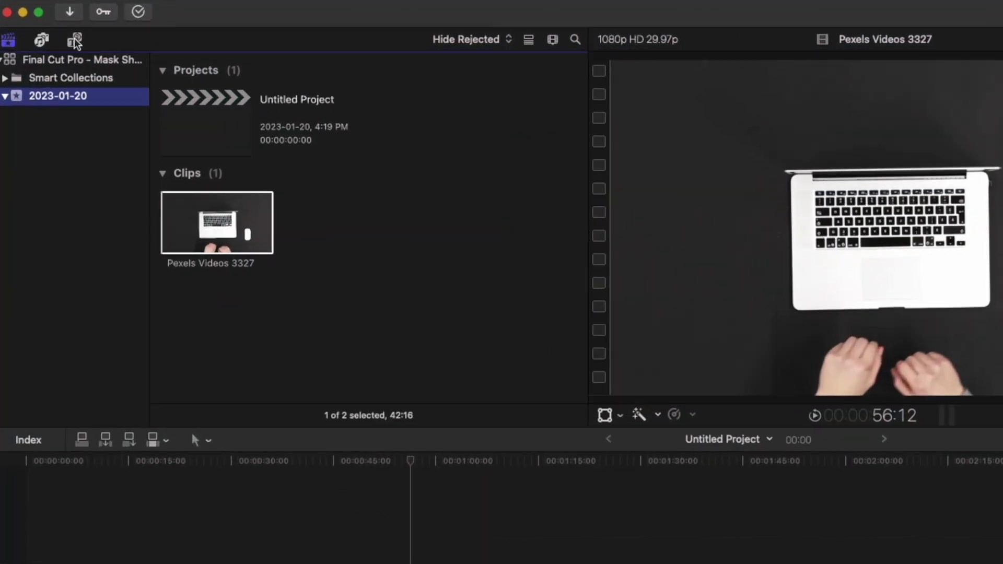
Add the Custom solid from Generators > Solids to the start of the timeline
{"action": "left_click", "coordinate": [55, 40]}
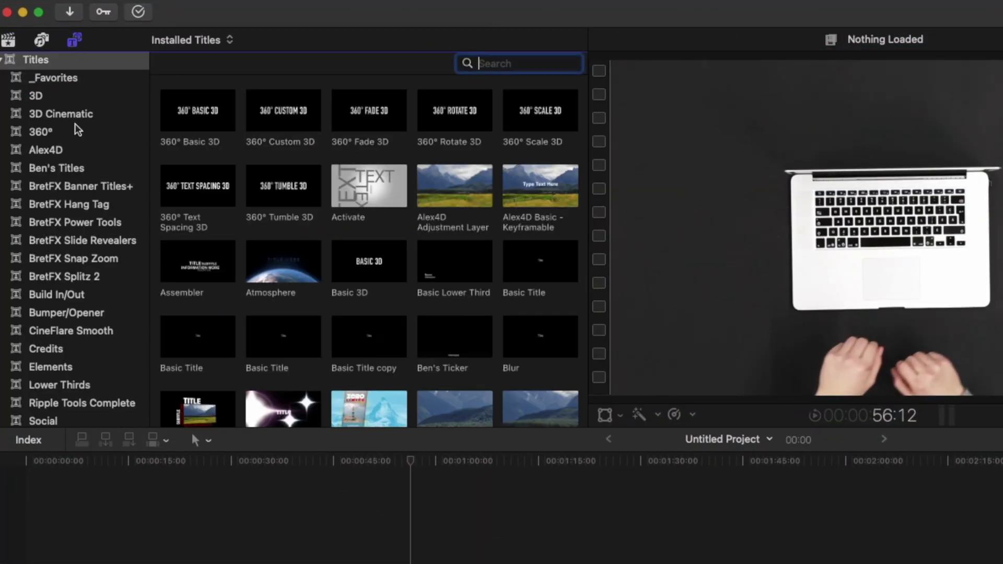
{"action": "scroll", "coordinate": [81, 202], "scroll_direction": "down", "scroll_amount": 5}
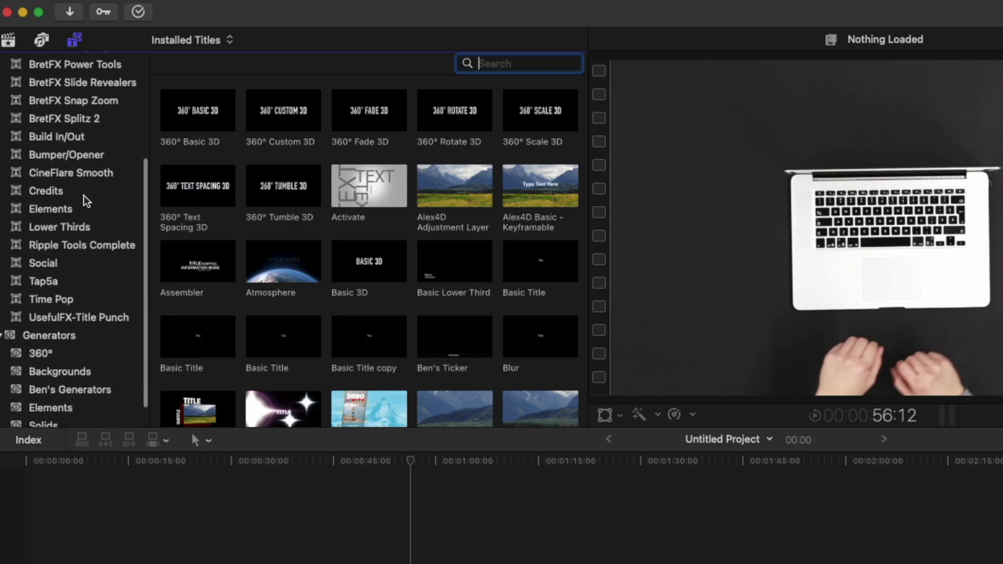
{"action": "scroll", "coordinate": [85, 200], "scroll_direction": "down", "scroll_amount": 2}
{"action": "left_click", "coordinate": [46, 401]}
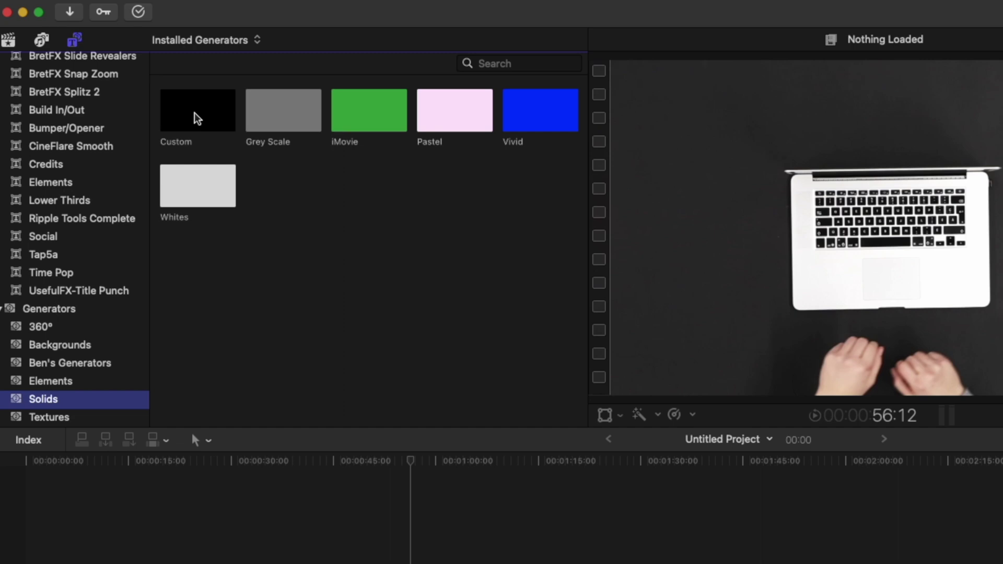
{"action": "left_click", "coordinate": [199, 114]}
{"action": "mouse_move", "coordinate": [201, 116]}
{"action": "left_mouse_down"}
{"action": "mouse_move", "coordinate": [30, 424]}
{"action": "mouse_move", "coordinate": [163, 440]}
{"action": "left_mouse_up"}
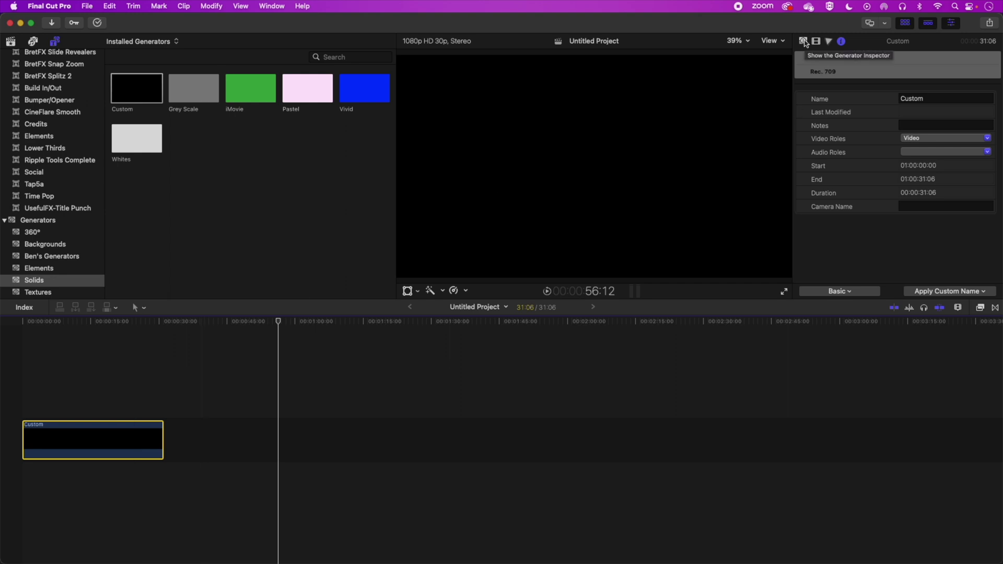
Change the Custom solid's colour to teal in the Generator Inspector's colour picker
{"action": "left_click", "coordinate": [803, 42]}
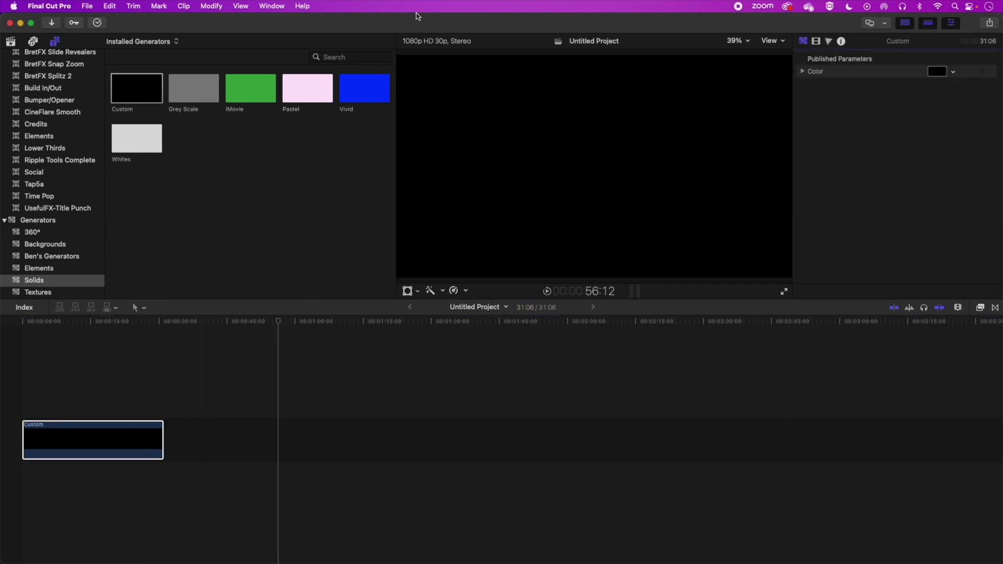
{"action": "left_click", "coordinate": [269, 7]}
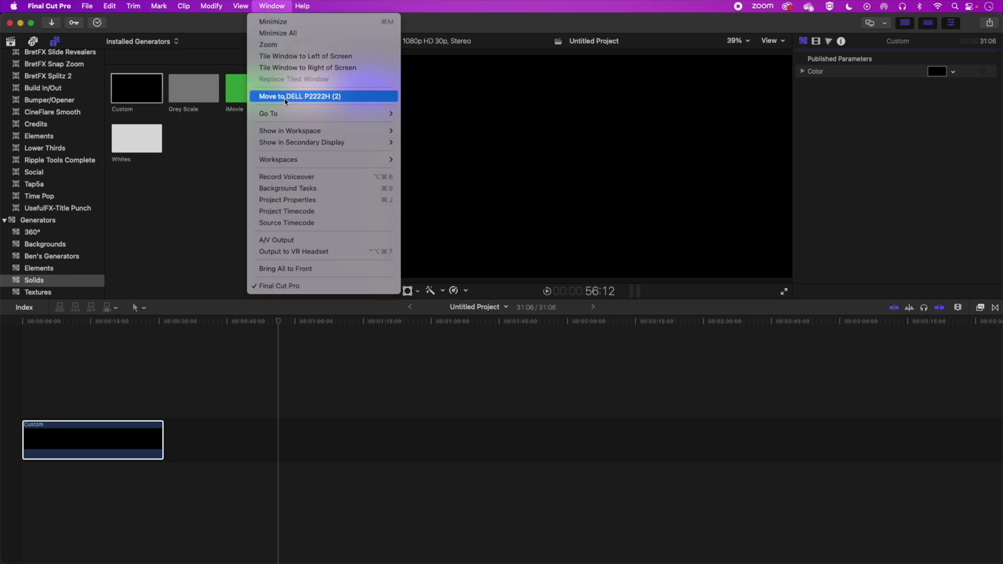
{"action": "mouse_move", "coordinate": [290, 131]}
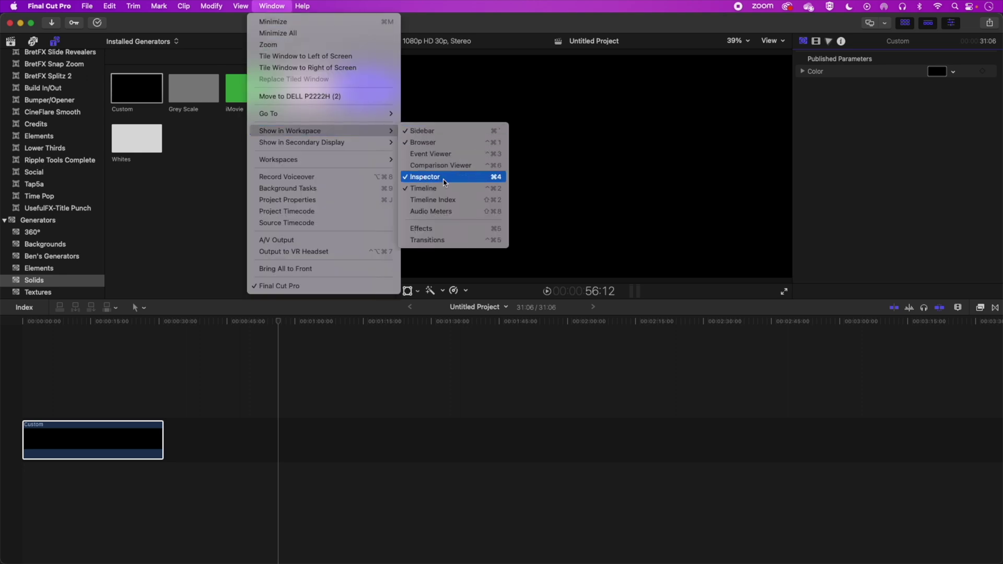
{"action": "left_click", "coordinate": [938, 71]}
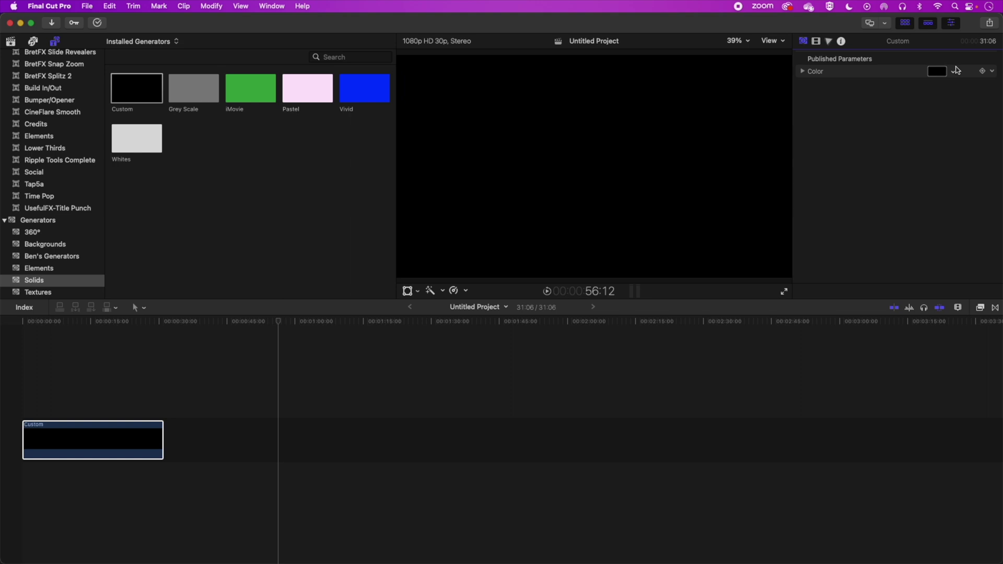
{"action": "left_click", "coordinate": [944, 122]}
{"action": "left_click_drag", "start_coordinate": [944, 124], "coordinate": [934, 130]}
{"action": "key", "text": "Escape"}
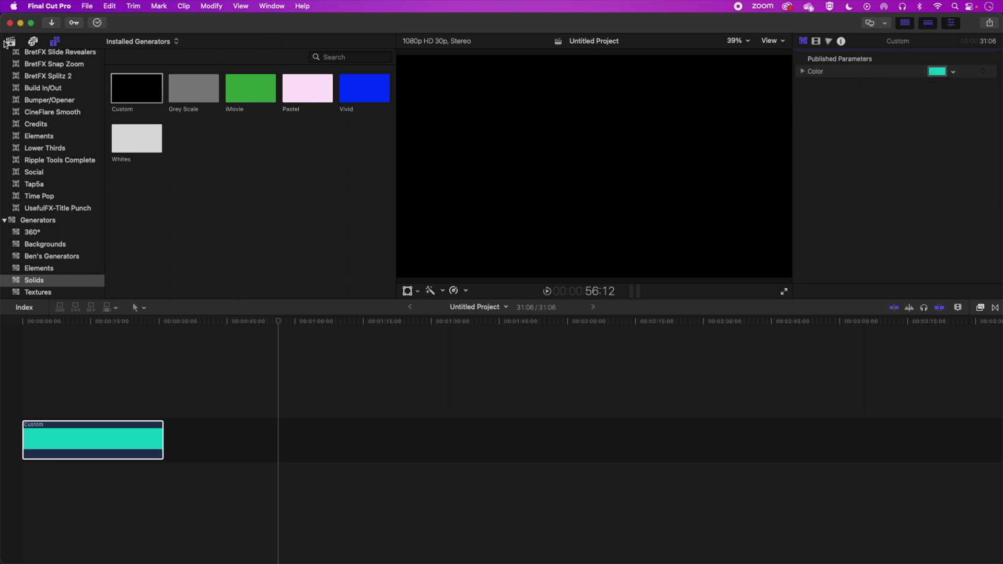
Stack Pexels Videos 3327 above the teal solid, extend the solid to match, and select the clip
{"action": "left_click", "coordinate": [11, 42]}
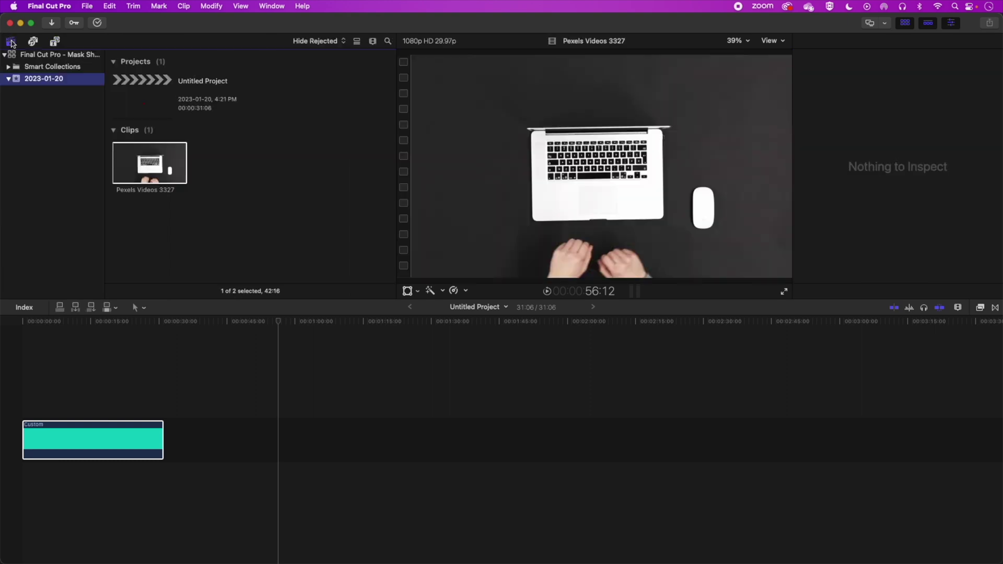
{"action": "left_click_drag", "start_coordinate": [168, 172], "coordinate": [44, 403]}
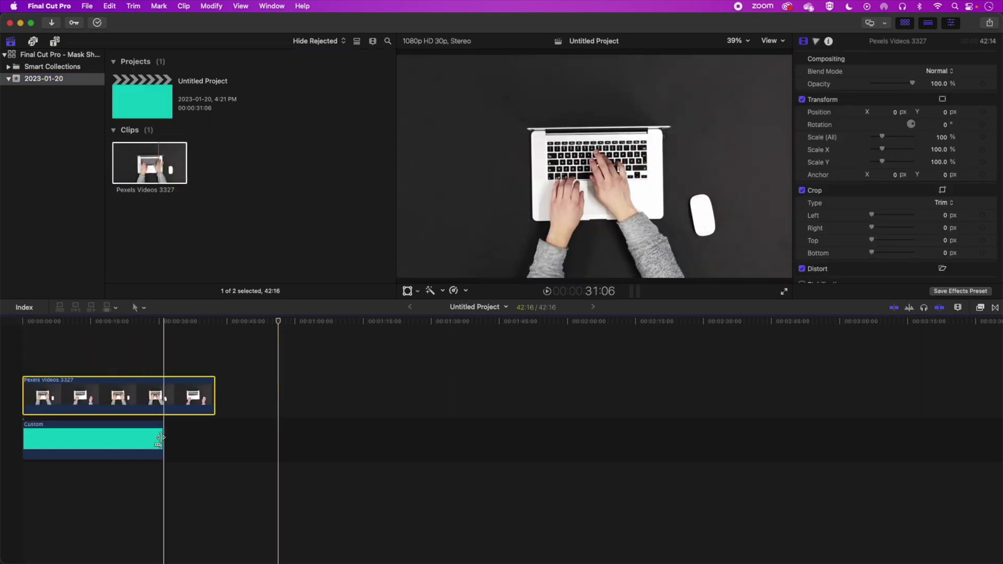
{"action": "left_click_drag", "start_coordinate": [162, 440], "coordinate": [211, 438]}
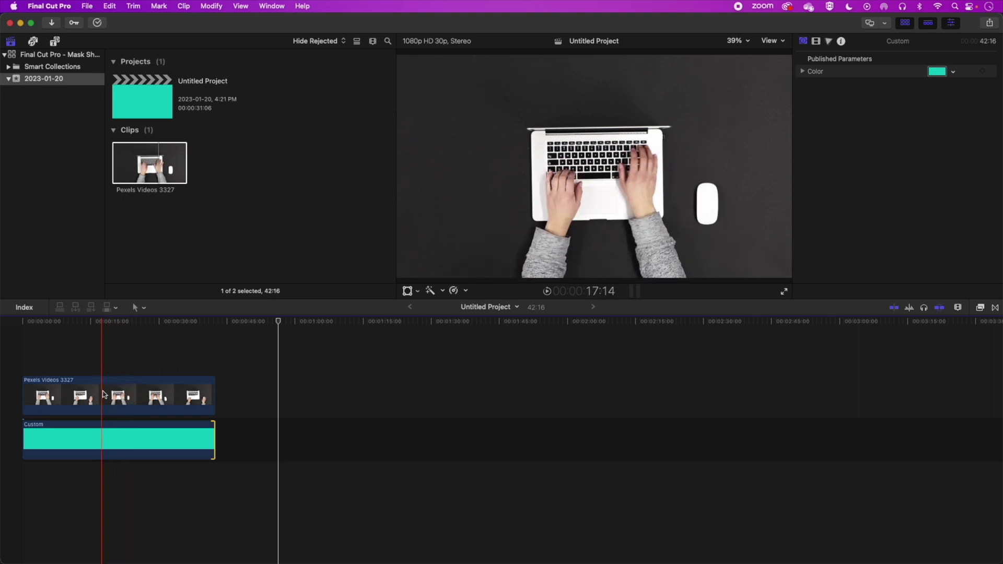
{"action": "left_click", "coordinate": [108, 398]}
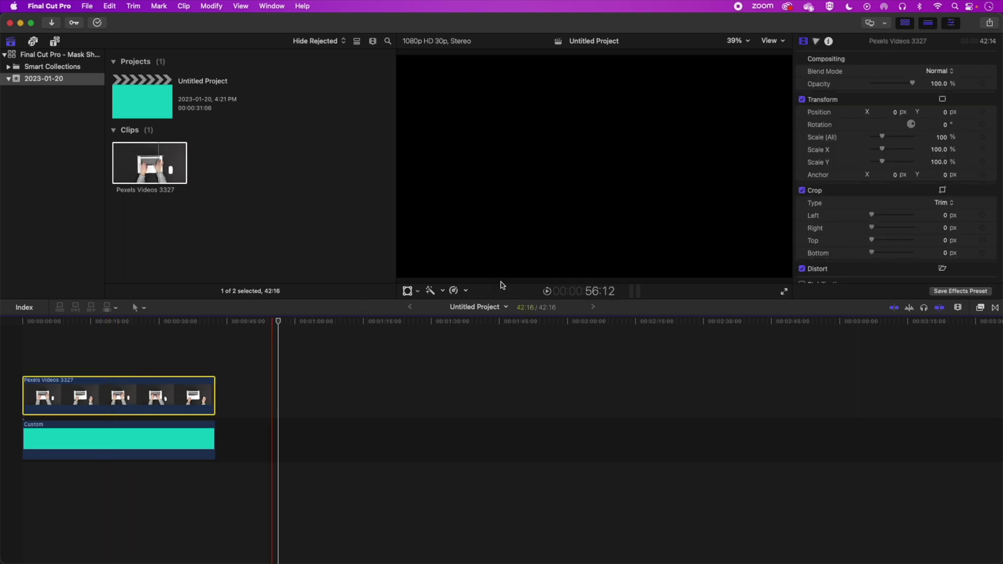
Browse the Masks effects category with the laptop clip selected and the playhead moved earlier
{"action": "left_click", "coordinate": [982, 309]}
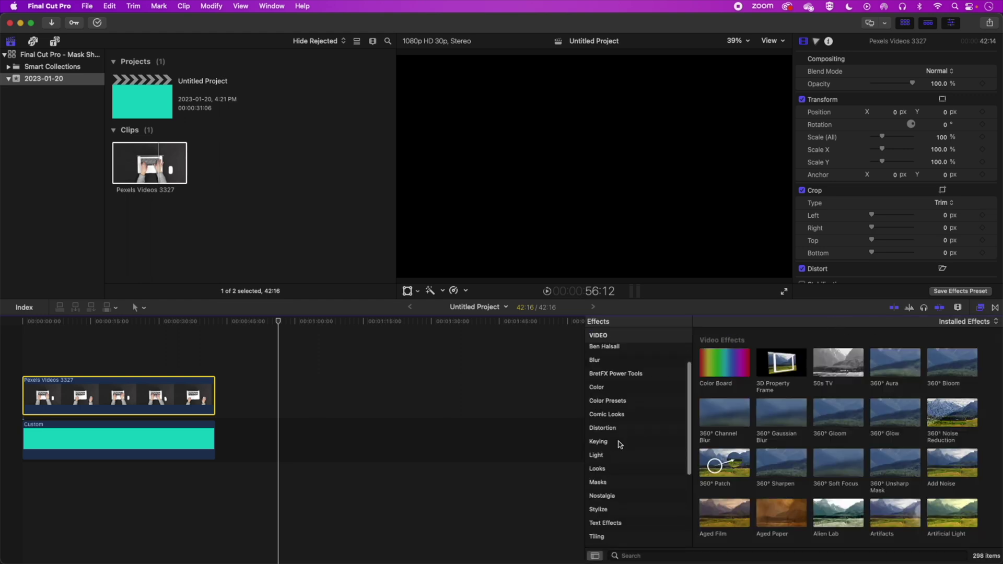
{"action": "scroll", "coordinate": [623, 440], "scroll_direction": "down", "scroll_amount": 3}
{"action": "left_click", "coordinate": [608, 455]}
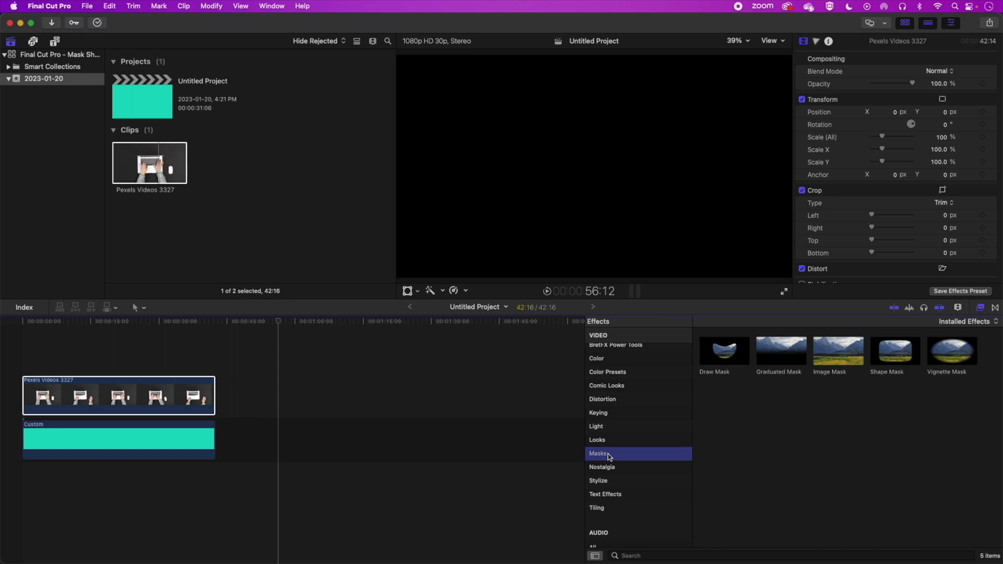
{"action": "left_click", "coordinate": [196, 396]}
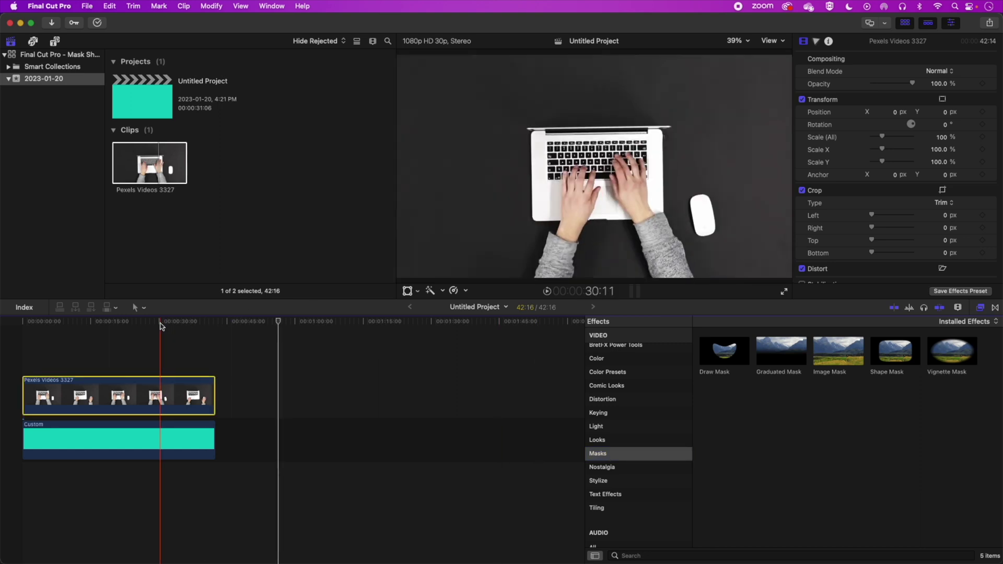
{"action": "left_click", "coordinate": [120, 324]}
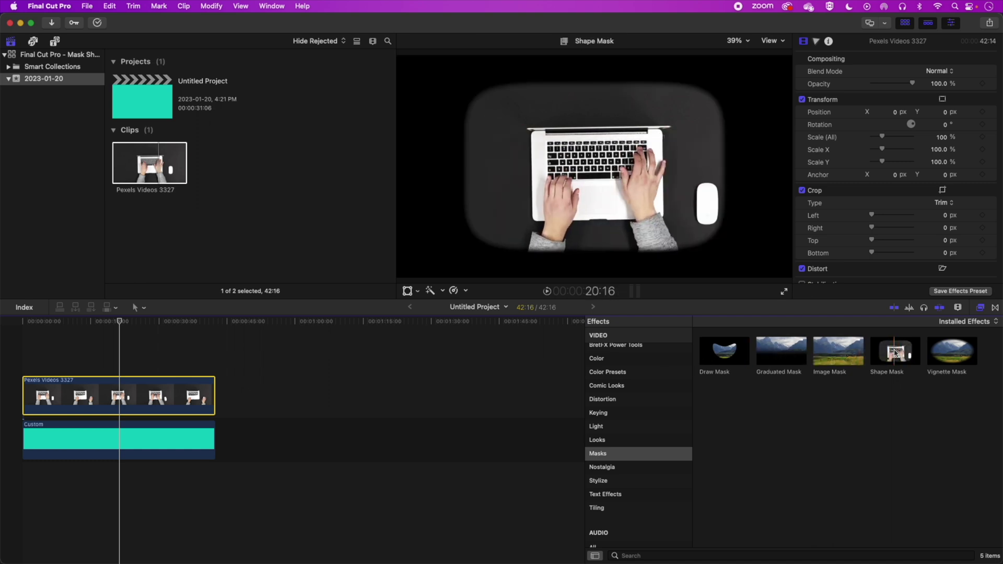
Apply Shape Mask to the Pexels clip and reshape its handles into a circle
{"action": "left_click_drag", "start_coordinate": [896, 353], "coordinate": [126, 397]}
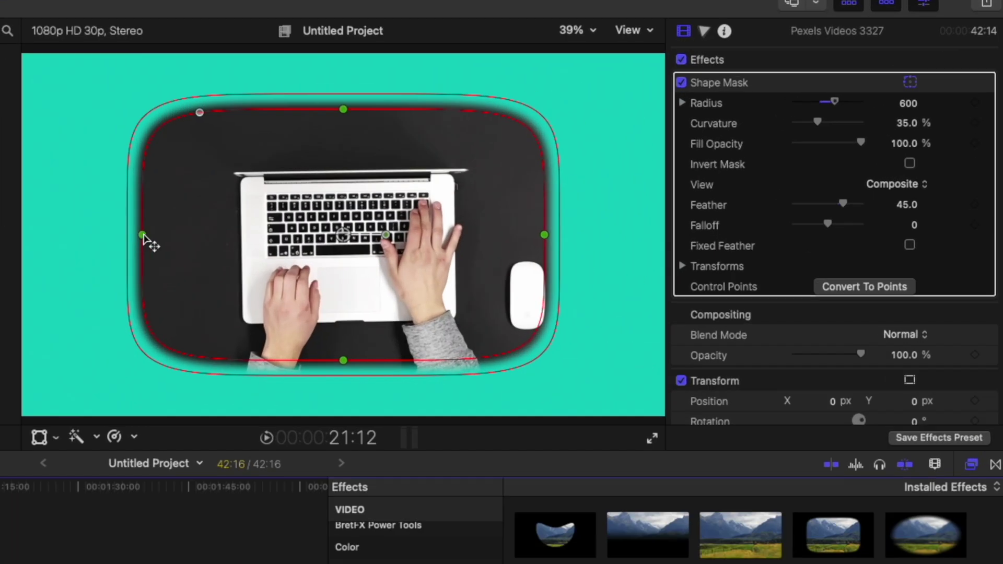
{"action": "mouse_move", "coordinate": [155, 241]}
{"action": "left_mouse_down"}
{"action": "mouse_move", "coordinate": [219, 240]}
{"action": "mouse_move", "coordinate": [184, 240]}
{"action": "mouse_move", "coordinate": [194, 239]}
{"action": "left_mouse_up"}
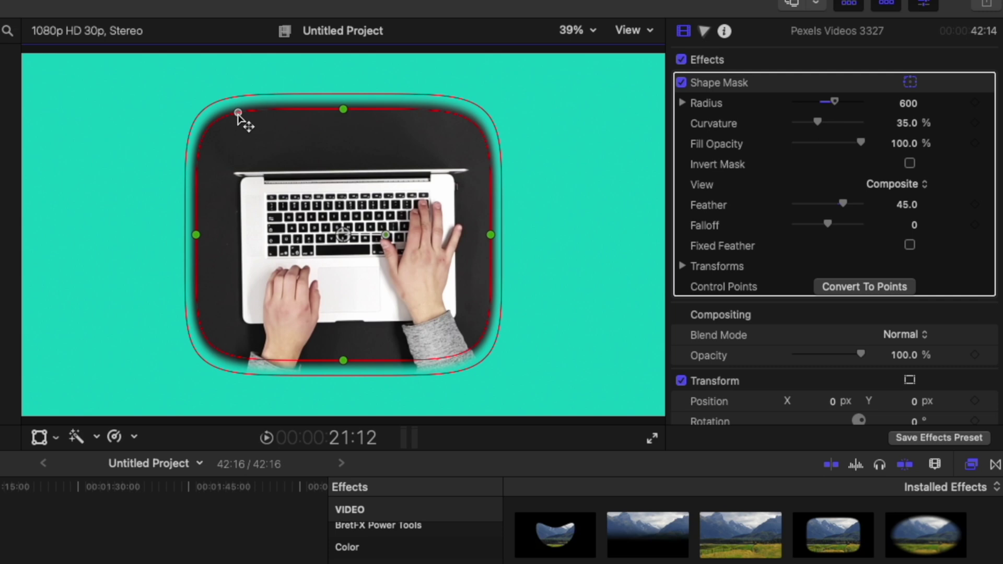
{"action": "left_click_drag", "start_coordinate": [238, 112], "coordinate": [333, 121]}
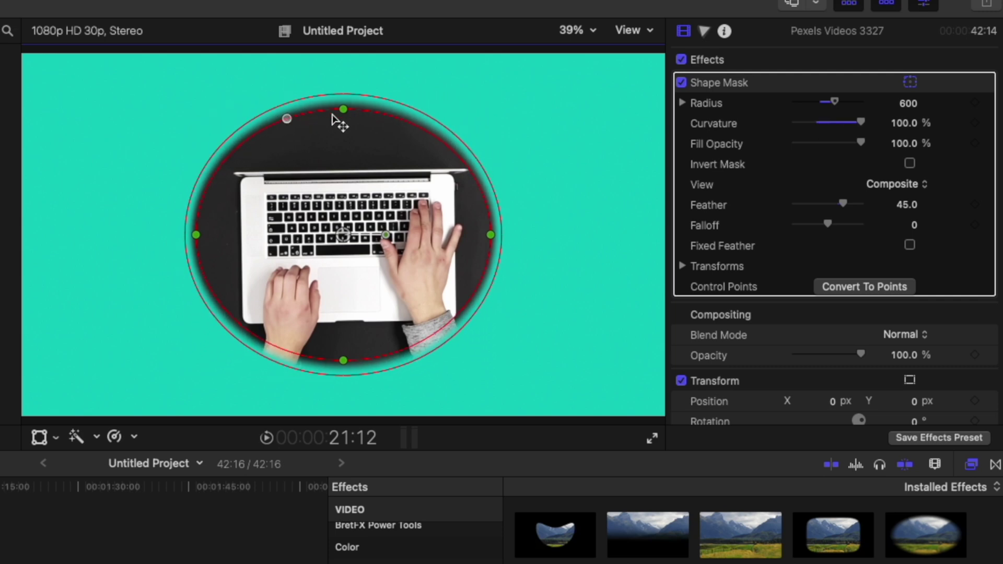
{"action": "left_click_drag", "start_coordinate": [196, 234], "coordinate": [216, 235]}
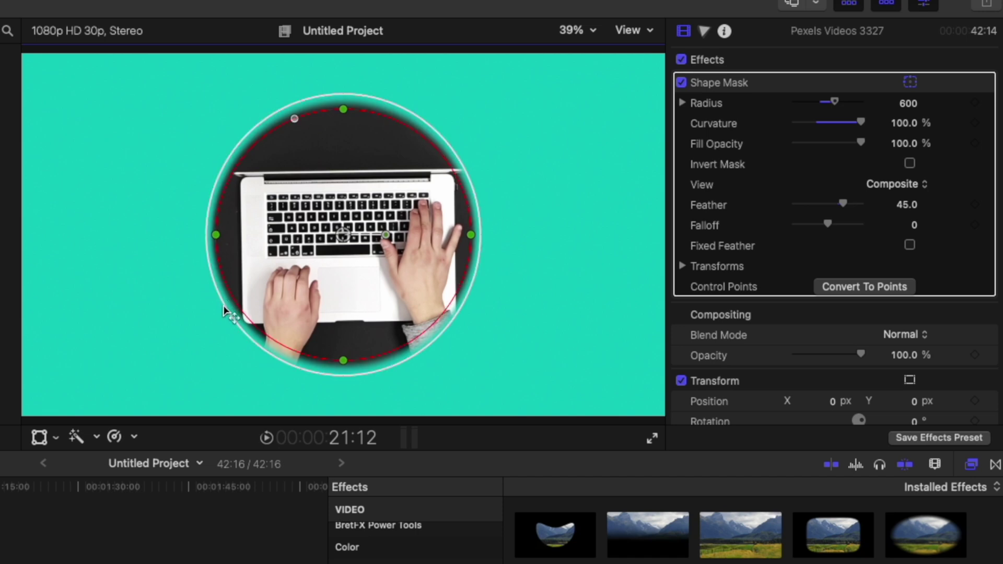
Reduce the Shape Mask feather to 1.0 for a sharper edge
{"action": "left_click_drag", "start_coordinate": [224, 306], "coordinate": [227, 305]}
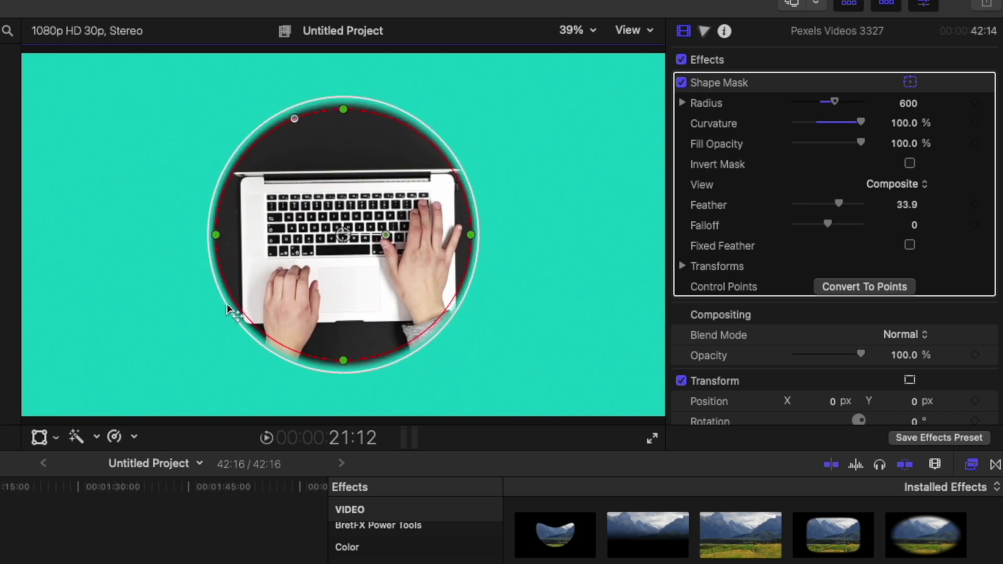
{"action": "left_click_drag", "start_coordinate": [840, 203], "coordinate": [833, 203]}
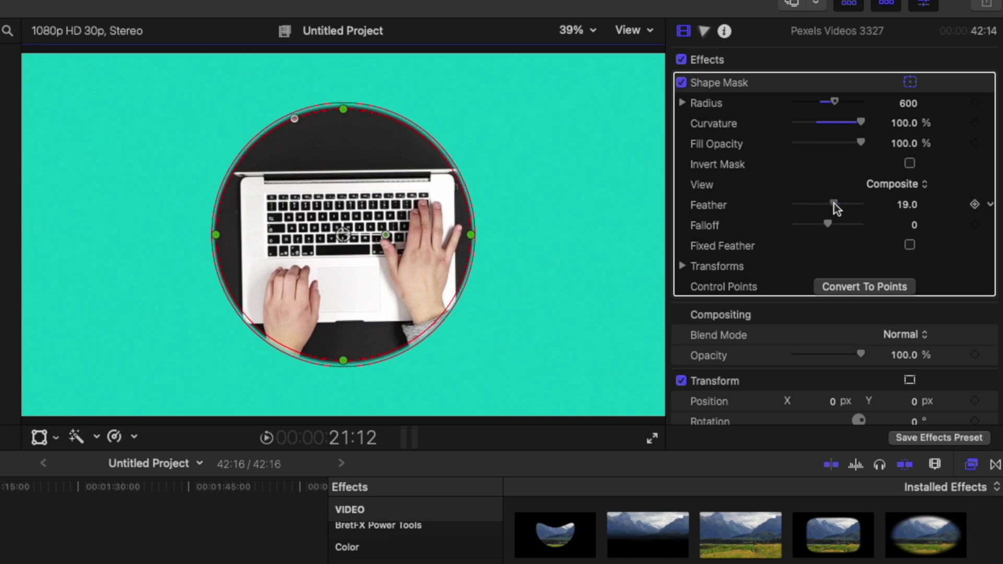
{"action": "left_click", "coordinate": [913, 206]}
{"action": "type", "text": "1"}
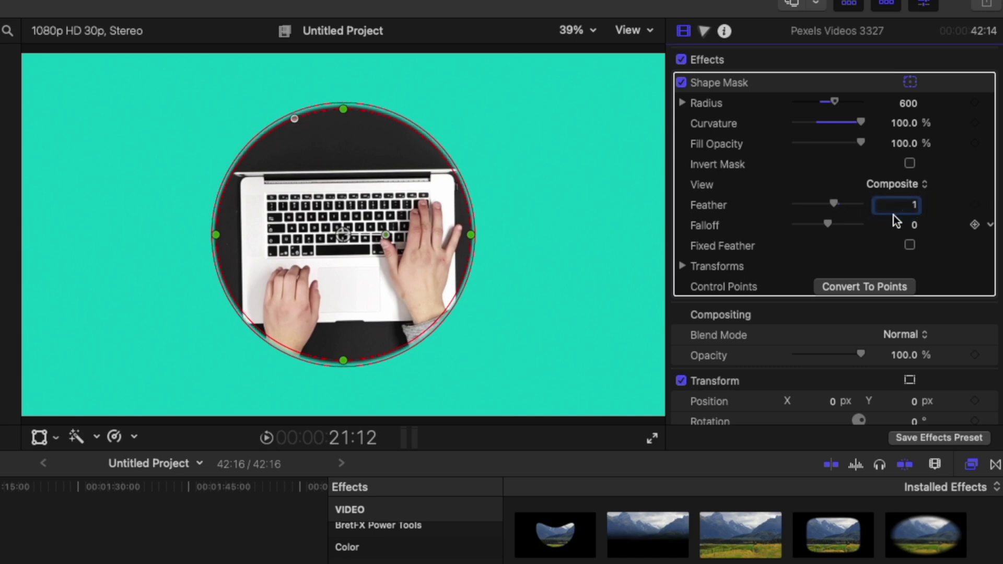
{"action": "key", "text": "Tab"}
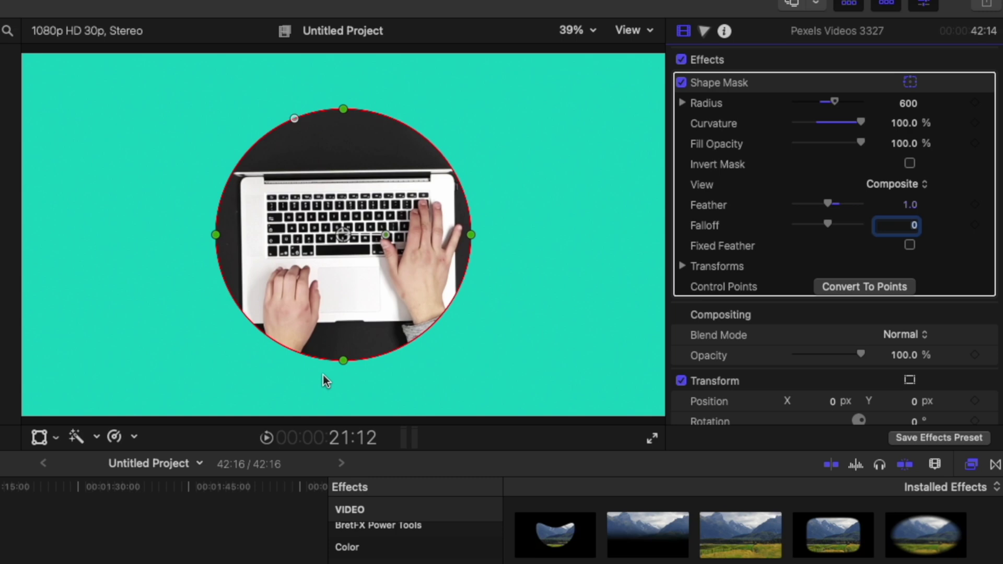
Reposition and enlarge the circular mask, setting the X and Y radius to 653 by 410.8
{"action": "left_click_drag", "start_coordinate": [336, 254], "coordinate": [341, 261]}
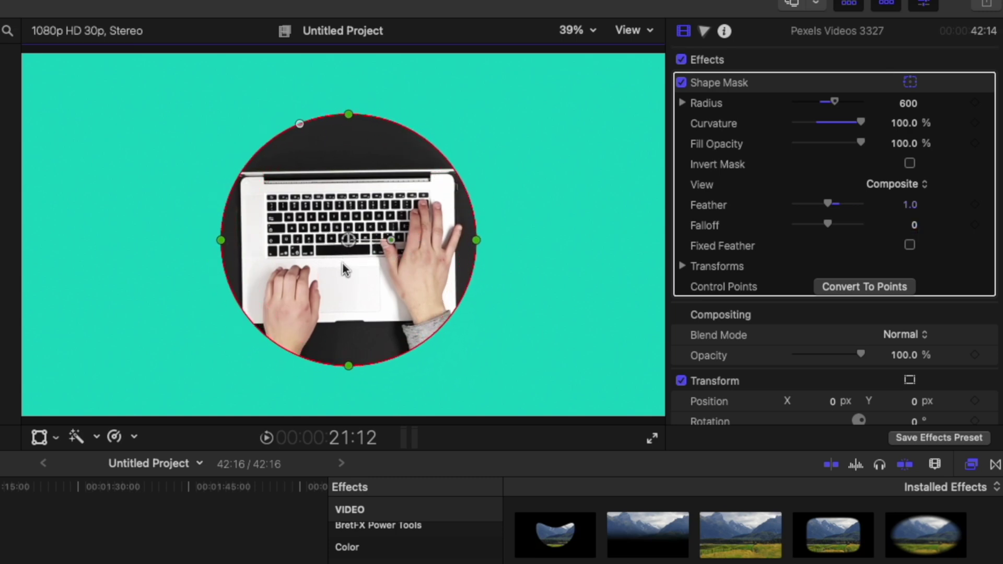
{"action": "left_click_drag", "start_coordinate": [480, 241], "coordinate": [505, 240]}
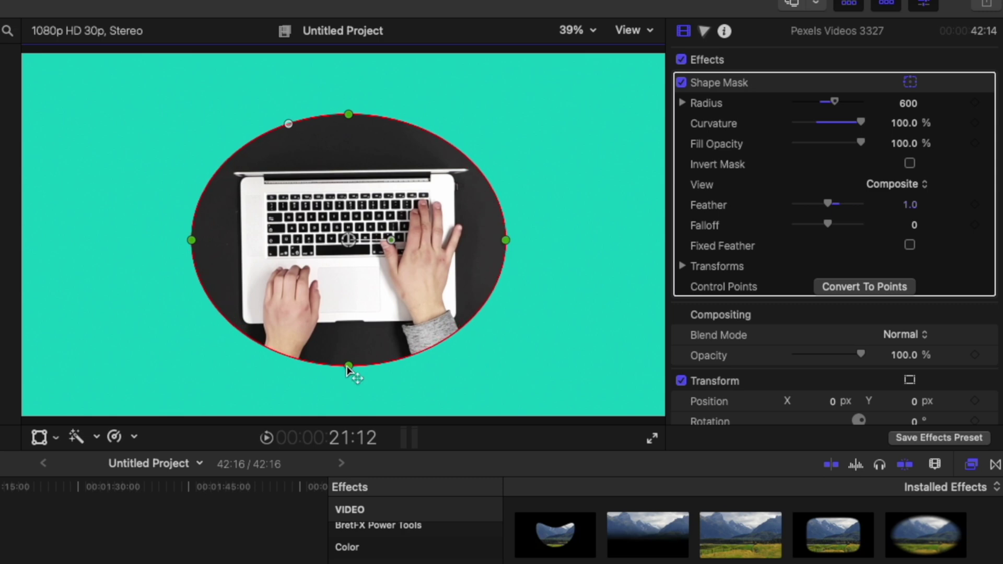
{"action": "left_click_drag", "start_coordinate": [349, 367], "coordinate": [348, 389]}
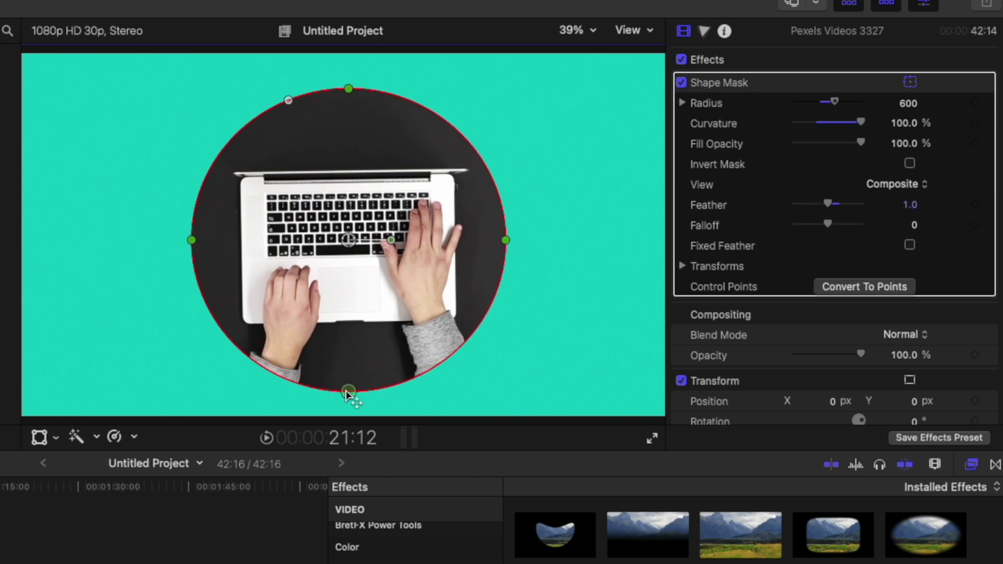
{"action": "left_click", "coordinate": [682, 102]}
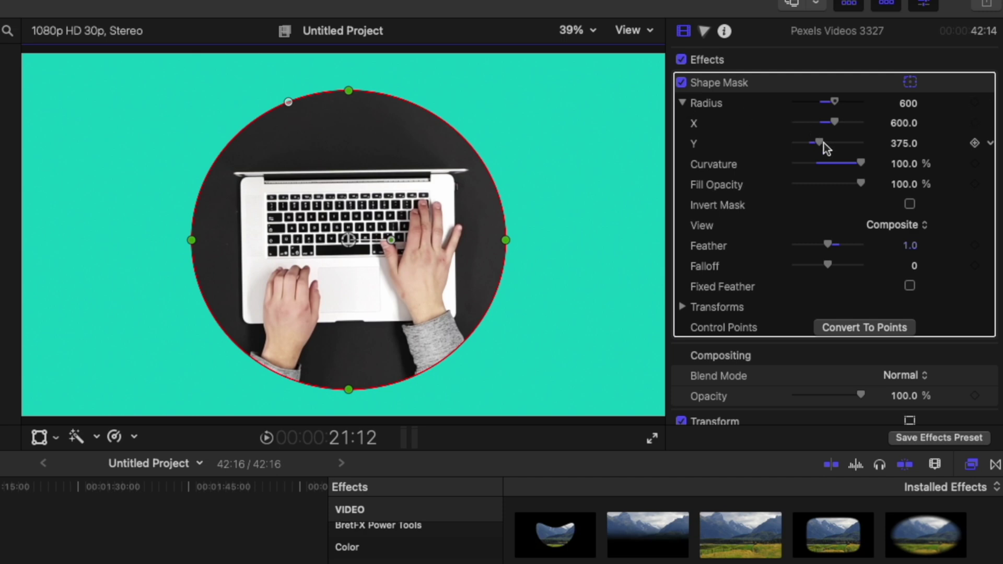
{"action": "left_click_drag", "start_coordinate": [823, 143], "coordinate": [819, 143]}
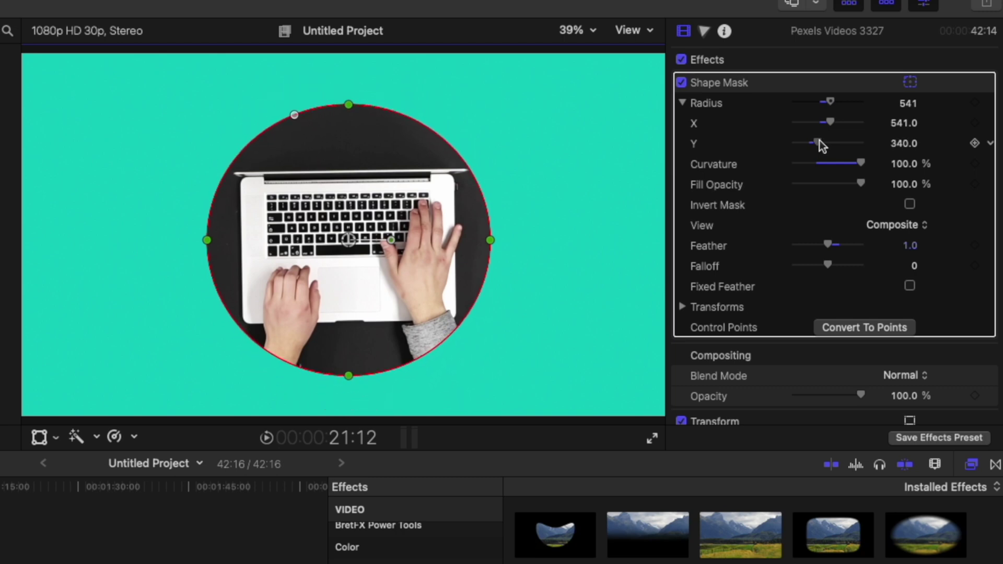
{"action": "mouse_move", "coordinate": [830, 101]}
{"action": "left_mouse_down"}
{"action": "mouse_move", "coordinate": [822, 98]}
{"action": "mouse_move", "coordinate": [833, 101]}
{"action": "left_mouse_up"}
{"action": "left_click_drag", "start_coordinate": [819, 145], "coordinate": [837, 99]}
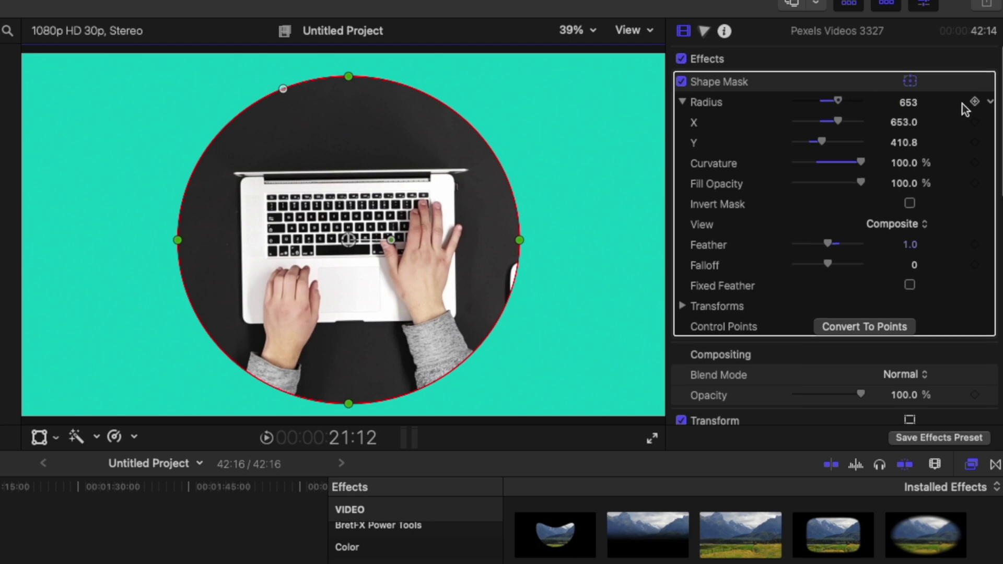
{"action": "scroll", "coordinate": [972, 104], "scroll_direction": "down", "scroll_amount": 2}
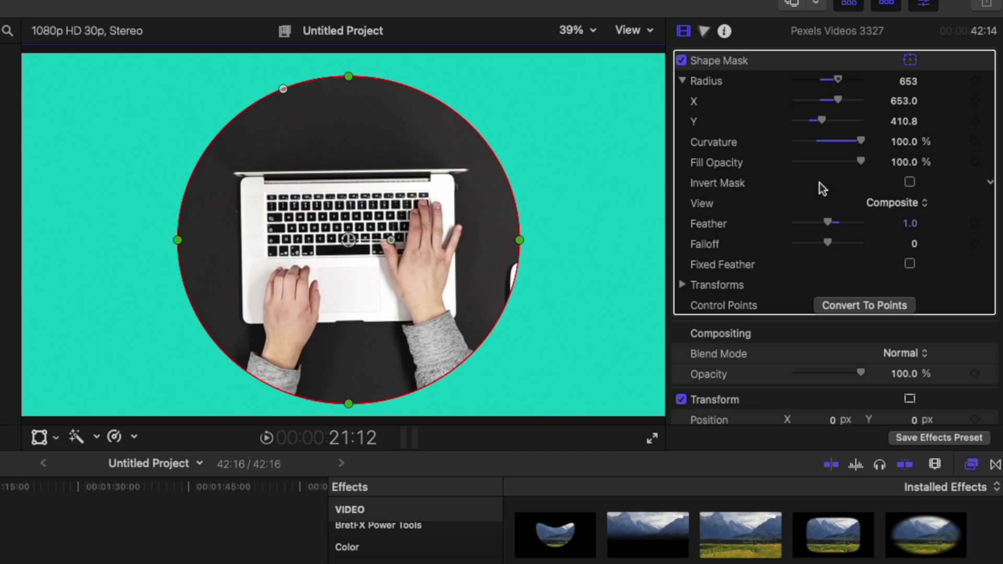
{"action": "left_click", "coordinate": [910, 183]}
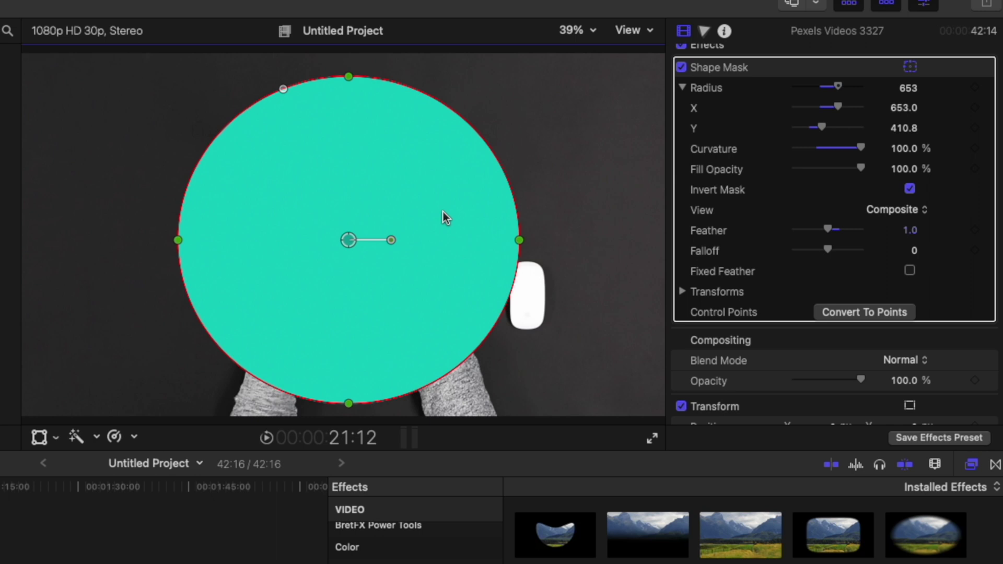
{"action": "scroll", "coordinate": [879, 224], "scroll_direction": "down", "scroll_amount": 1}
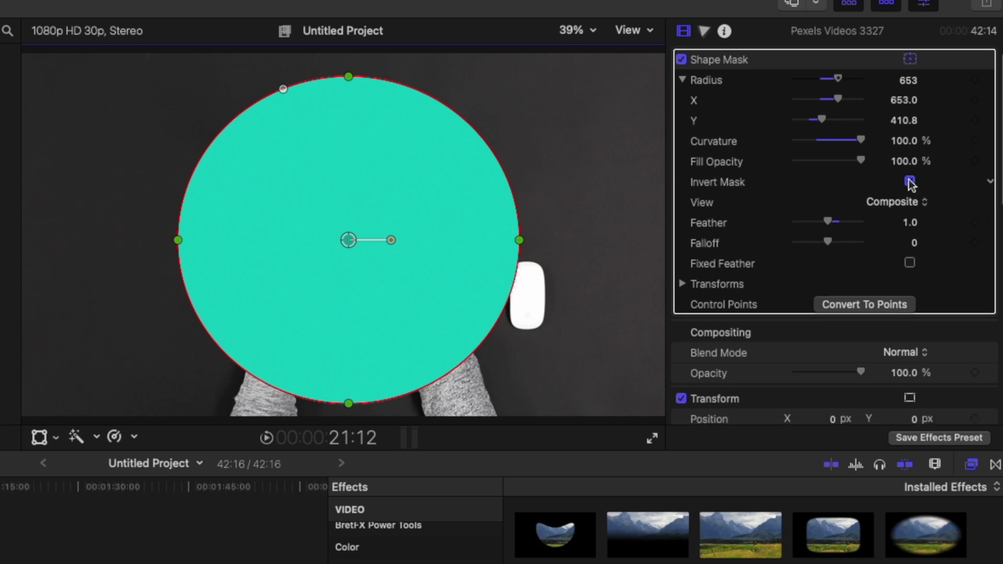
{"action": "left_click", "coordinate": [909, 183]}
{"action": "scroll", "coordinate": [702, 292], "scroll_direction": "down", "scroll_amount": 1}
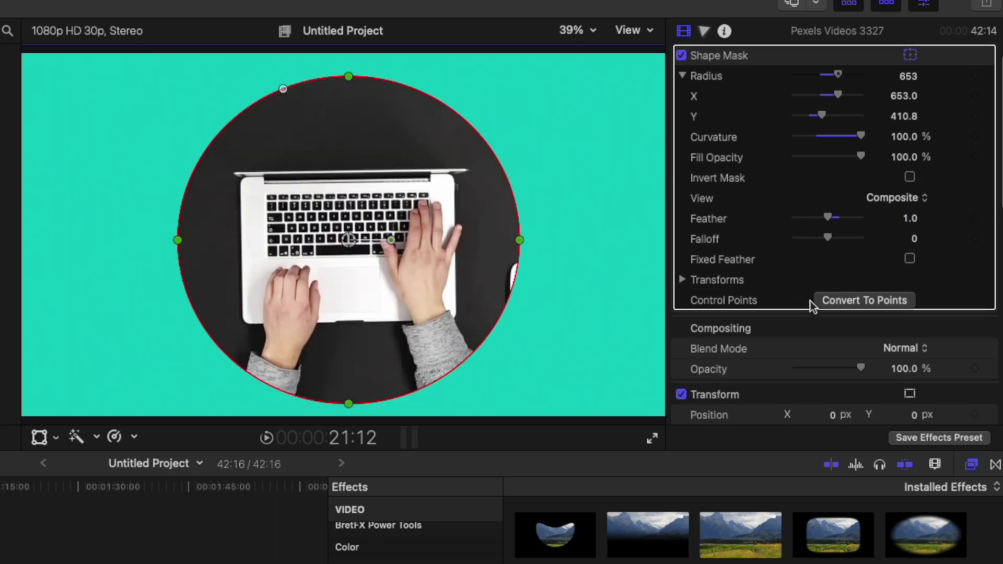
{"action": "scroll", "coordinate": [837, 313], "scroll_direction": "up", "scroll_amount": 3}
Try Convert To Points, undo it, then shrink the circle's radius to 625
{"action": "left_click", "coordinate": [862, 327]}
{"action": "left_click", "coordinate": [326, 469]}
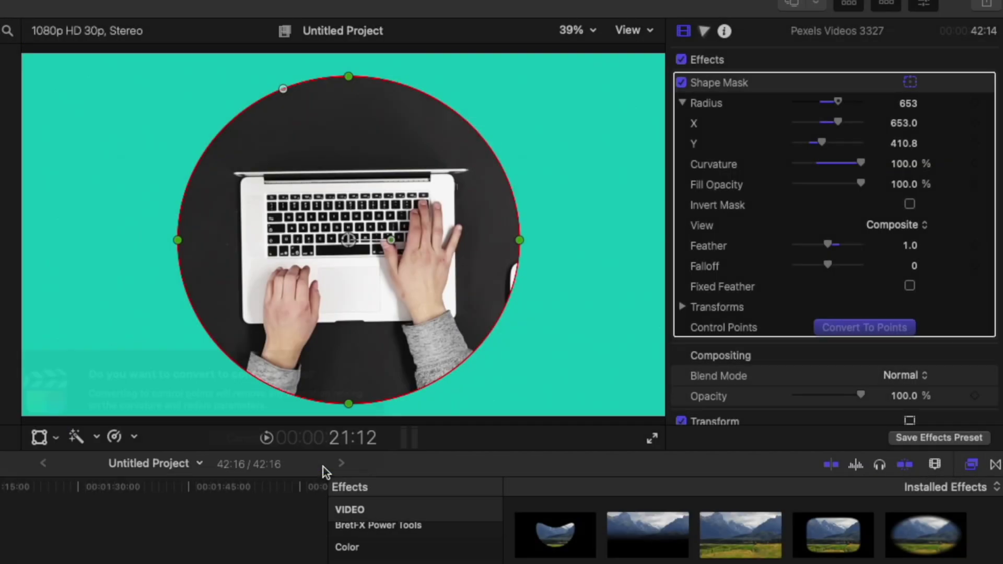
{"action": "left_click", "coordinate": [178, 241]}
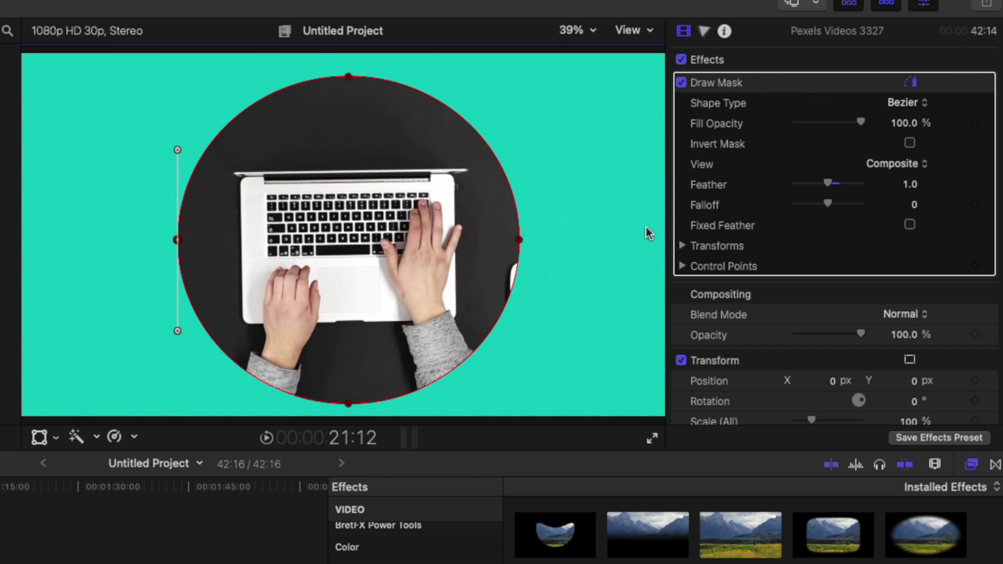
{"action": "key", "text": "super+z"}
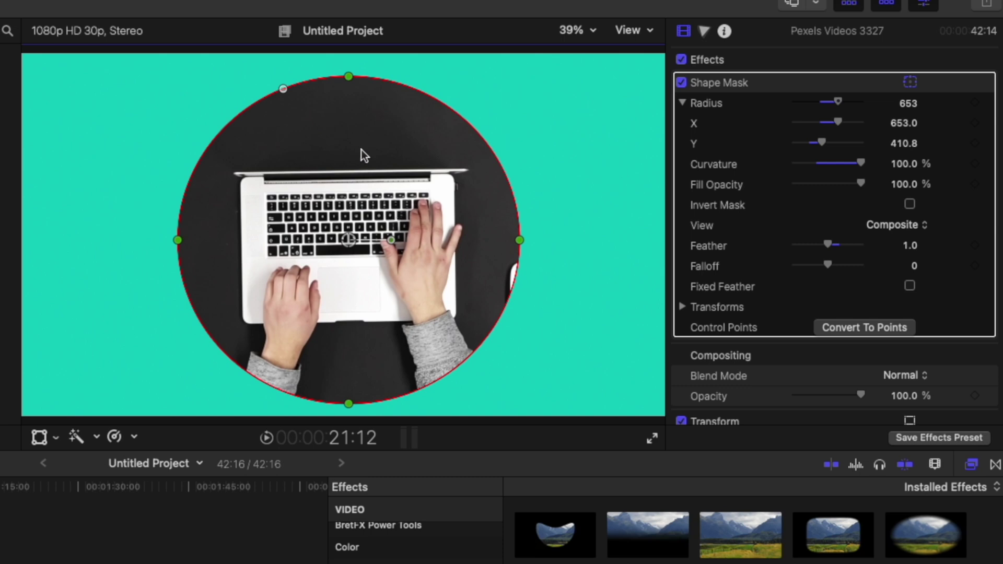
{"action": "mouse_move", "coordinate": [834, 100]}
{"action": "left_mouse_down"}
{"action": "mouse_move", "coordinate": [823, 101]}
{"action": "mouse_move", "coordinate": [831, 100]}
{"action": "left_mouse_up"}
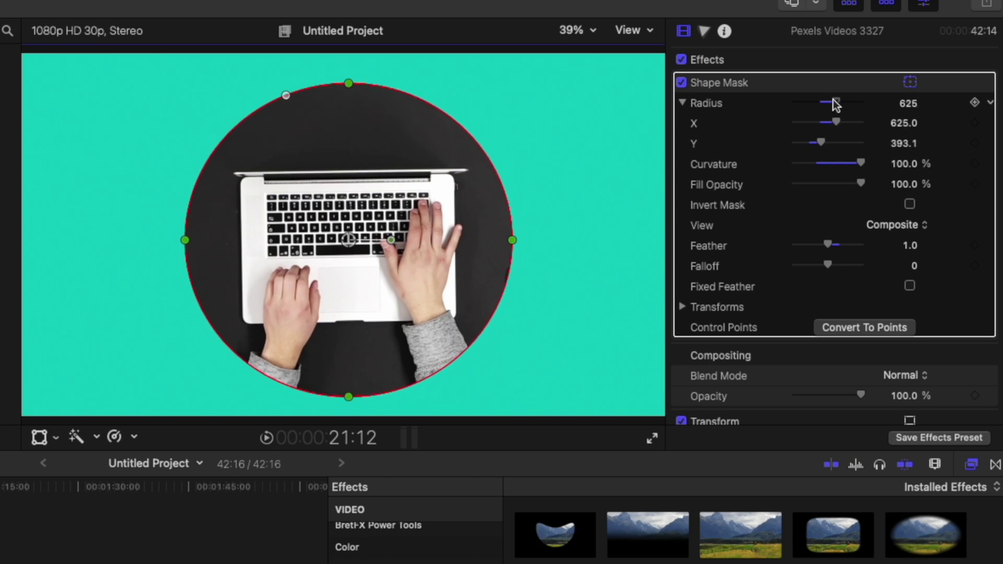
Scale the masked laptop clip to about 57% with the Transform tool and centre it
{"action": "left_click", "coordinate": [39, 439]}
{"action": "left_click_drag", "start_coordinate": [24, 416], "coordinate": [157, 311]}
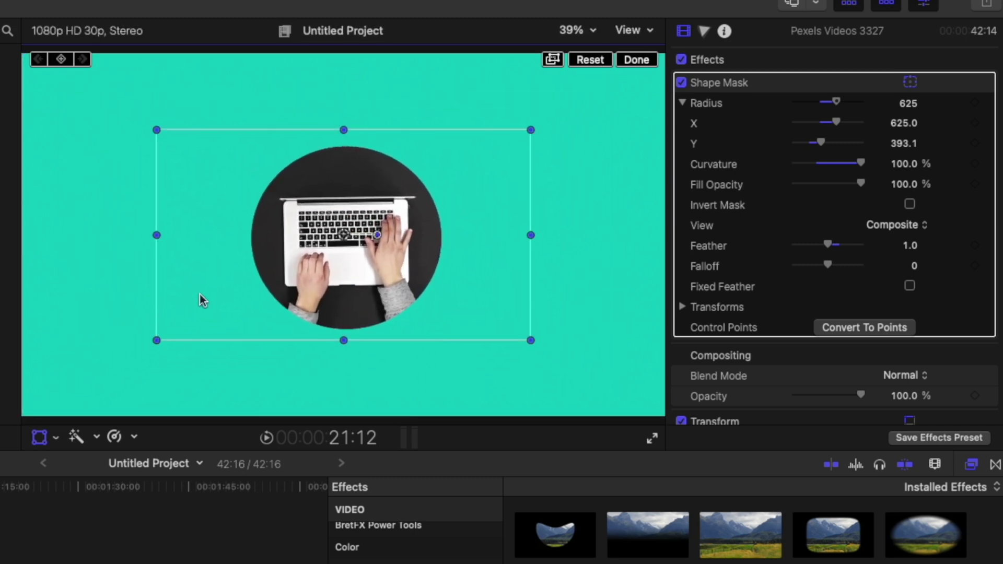
{"action": "mouse_move", "coordinate": [345, 232]}
{"action": "left_mouse_down"}
{"action": "mouse_move", "coordinate": [401, 229]}
{"action": "mouse_move", "coordinate": [334, 231]}
{"action": "mouse_move", "coordinate": [358, 235]}
{"action": "mouse_move", "coordinate": [345, 235]}
{"action": "left_mouse_up"}
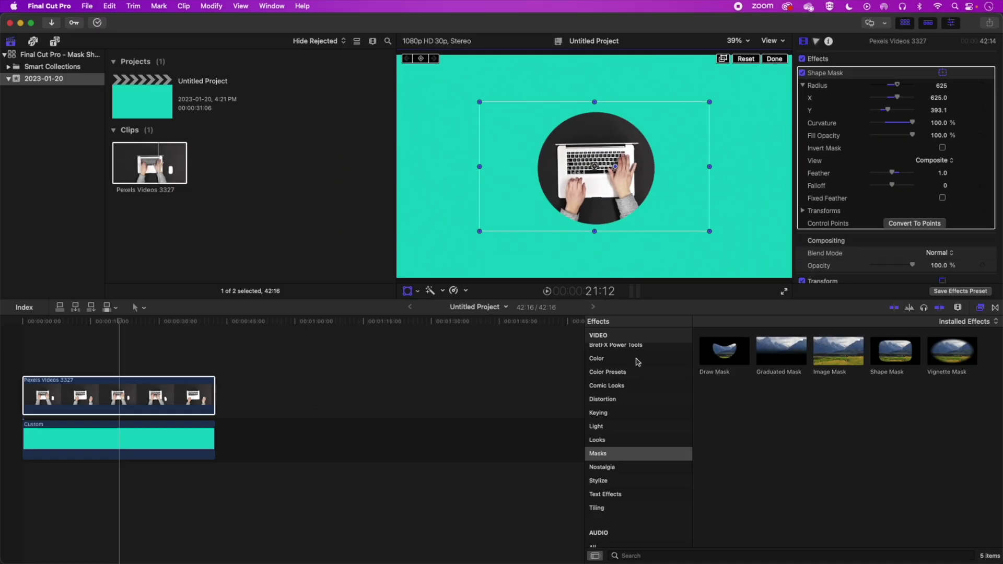
{"action": "scroll", "coordinate": [636, 360], "scroll_direction": "up", "scroll_amount": 3}
{"action": "scroll", "coordinate": [631, 373], "scroll_direction": "up", "scroll_amount": 2}
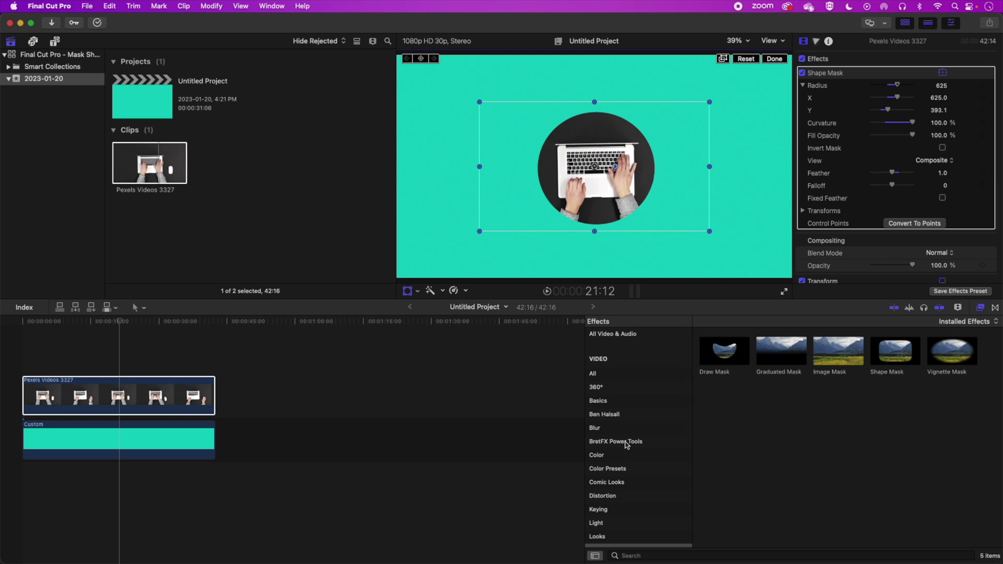
Apply BretFX Power Tools' PT Outline to the laptop clip and exit the Transform tool
{"action": "left_click", "coordinate": [616, 442]}
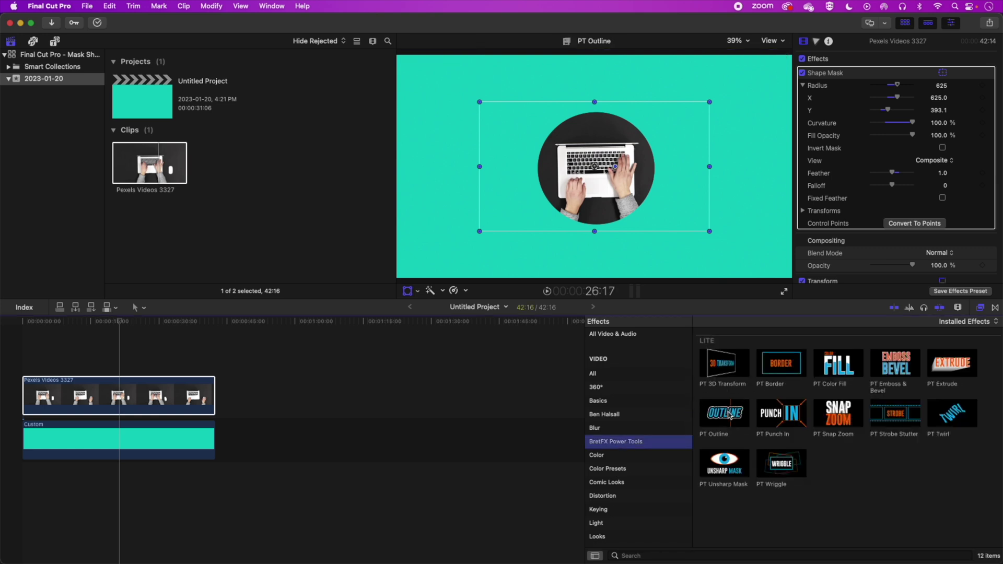
{"action": "left_click_drag", "start_coordinate": [725, 414], "coordinate": [157, 396]}
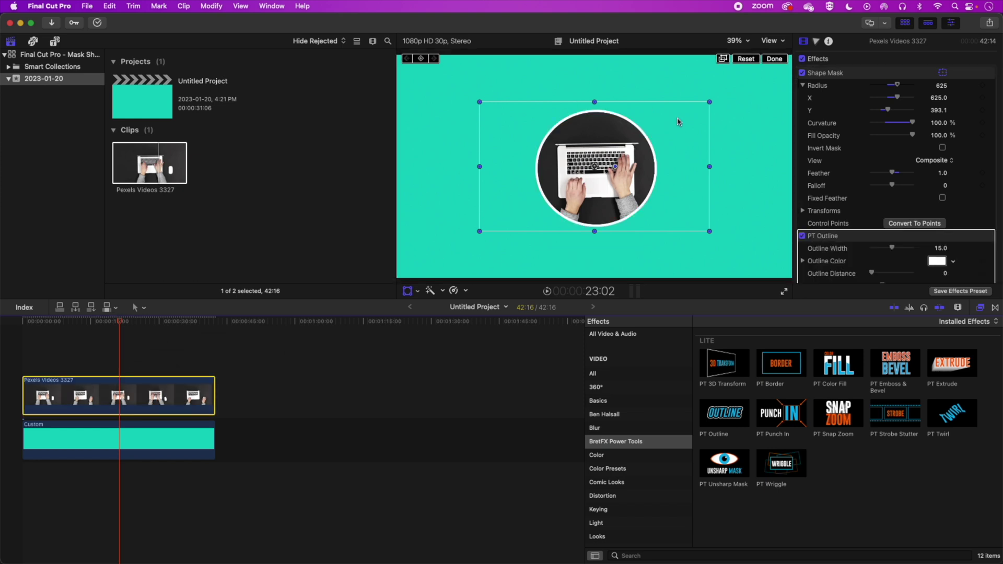
{"action": "left_click", "coordinate": [407, 292]}
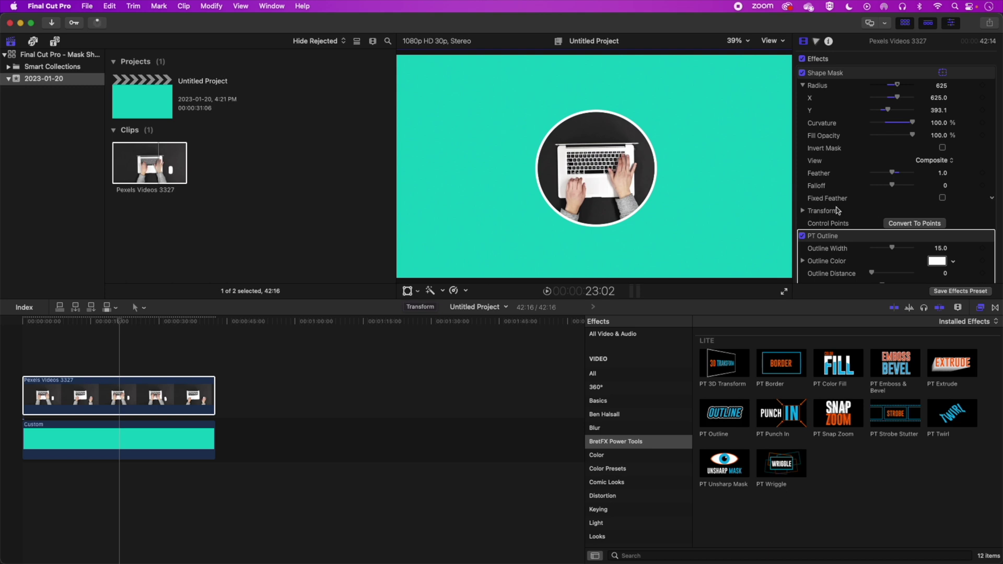
{"action": "scroll", "coordinate": [956, 188], "scroll_direction": "down", "scroll_amount": 5}
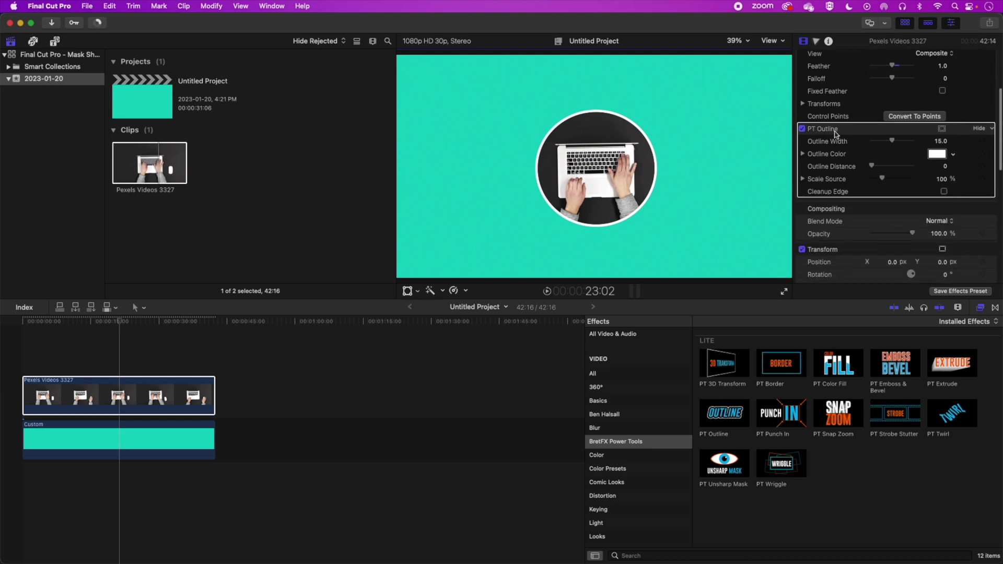
Set the PT Outline colour to lime-yellow, width to 23 and distance to 16
{"action": "left_click", "coordinate": [953, 154]}
{"action": "left_click", "coordinate": [934, 180]}
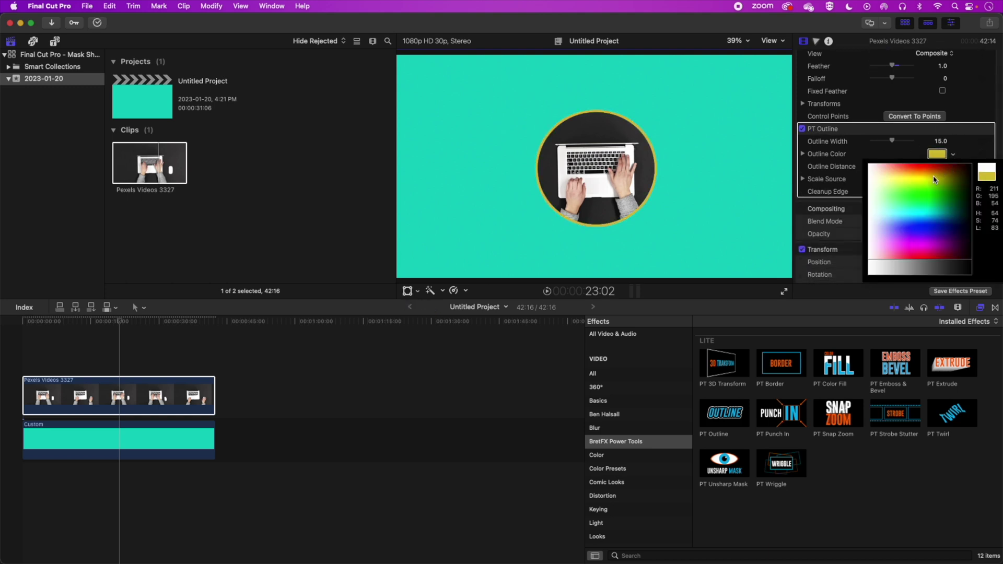
{"action": "left_click_drag", "start_coordinate": [934, 180], "coordinate": [910, 184]}
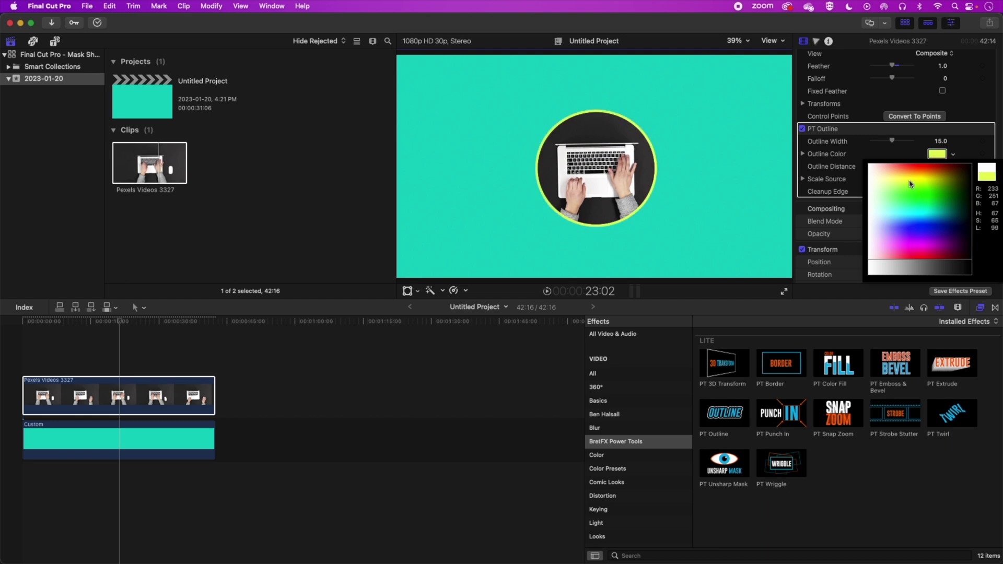
{"action": "left_click_drag", "start_coordinate": [892, 141], "coordinate": [911, 141]}
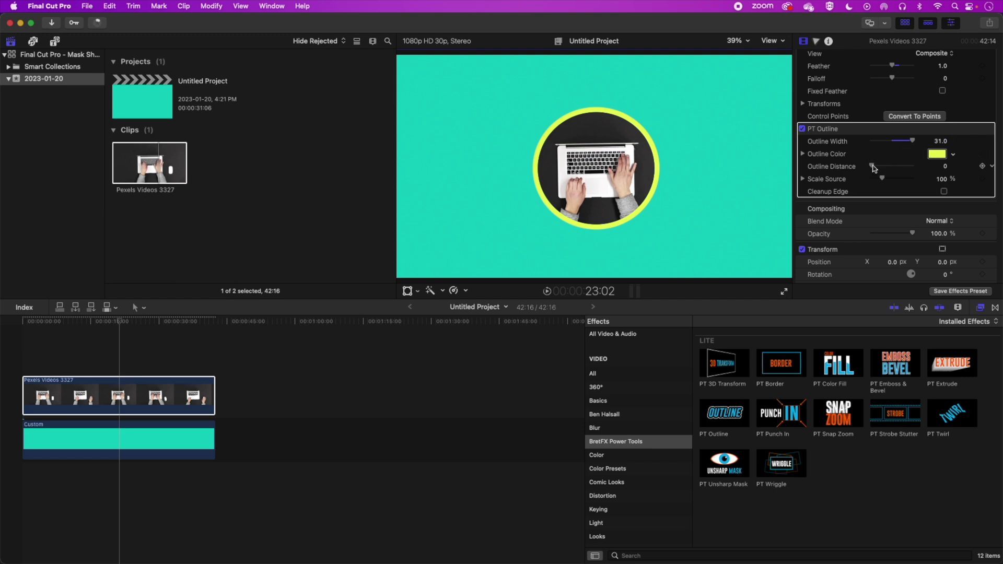
{"action": "left_click_drag", "start_coordinate": [874, 168], "coordinate": [895, 167]}
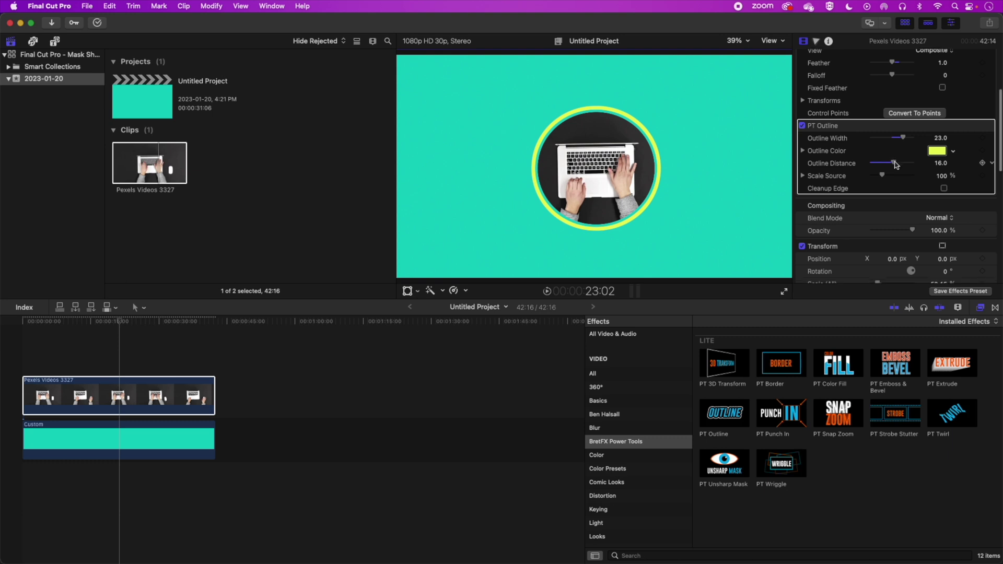
{"action": "scroll", "coordinate": [896, 166], "scroll_direction": "up", "scroll_amount": 2}
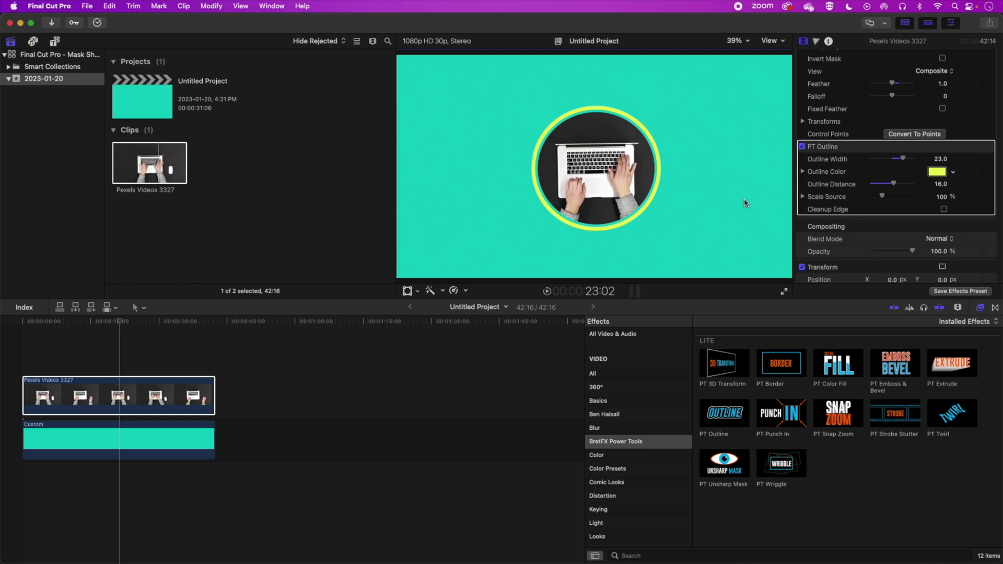